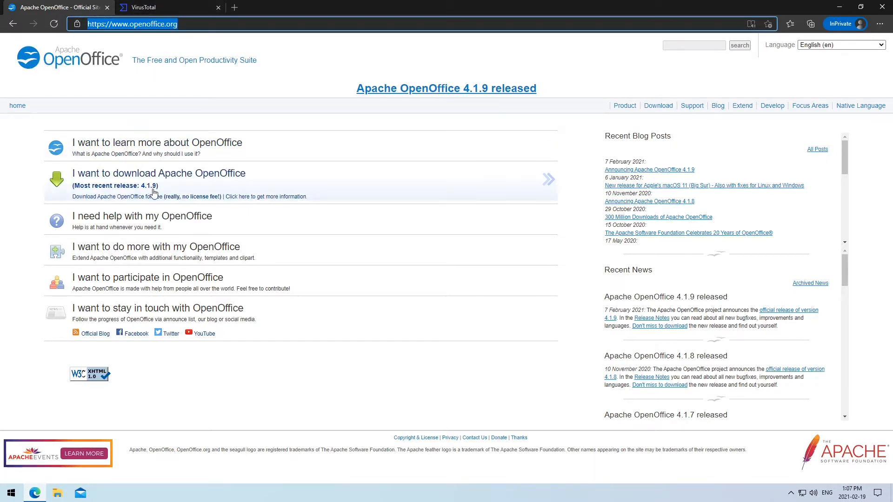
Step: Switch to File Explorer, widen the Name column in the Downloads folder and select the Apache_OpenOffice_4.1.9_Win_x86_install_en-US installer
{"action": "left_click", "coordinate": [840, 7]}
{"action": "key", "text": "super+e"}
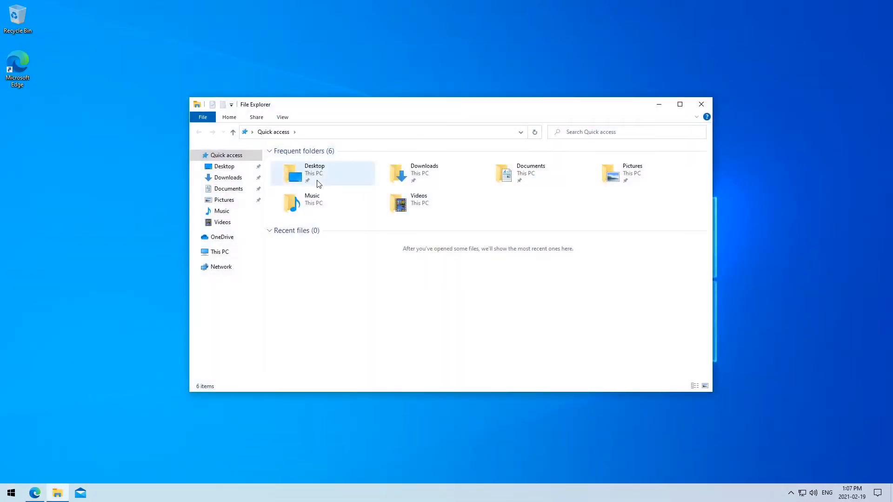
{"action": "double_click", "coordinate": [419, 172]}
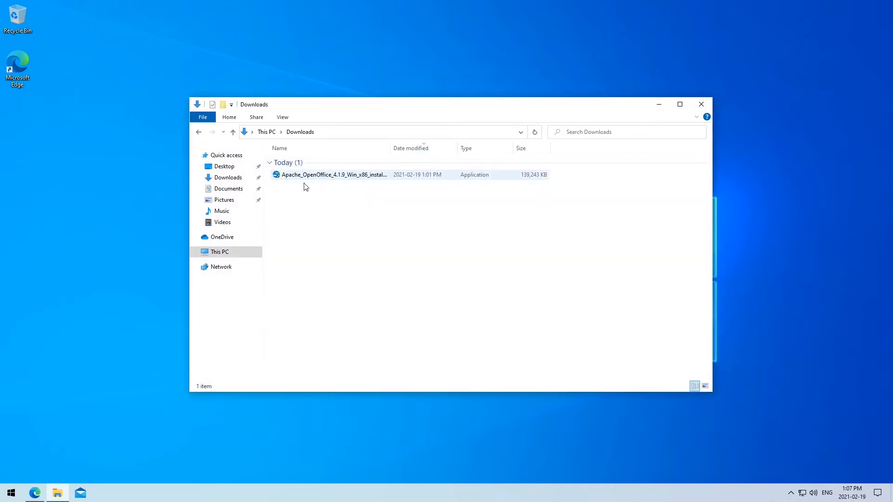
{"action": "left_click_drag", "start_coordinate": [391, 148], "coordinate": [433, 148]}
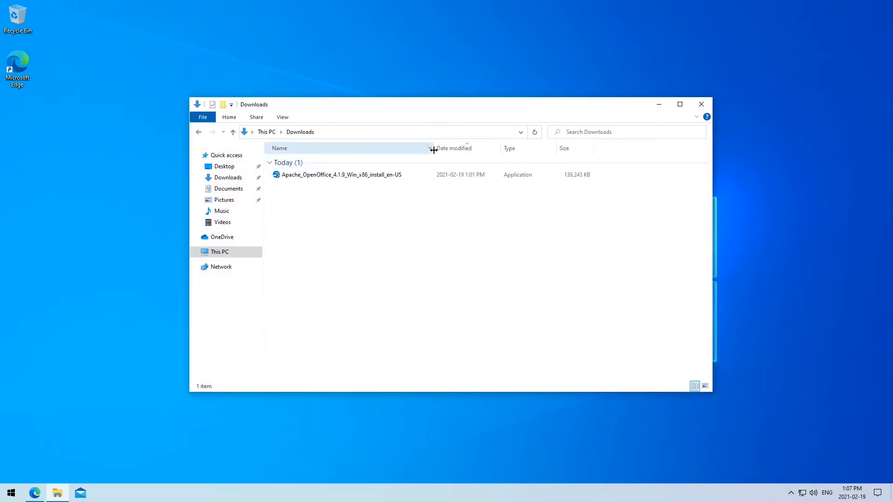
{"action": "left_click", "coordinate": [375, 178]}
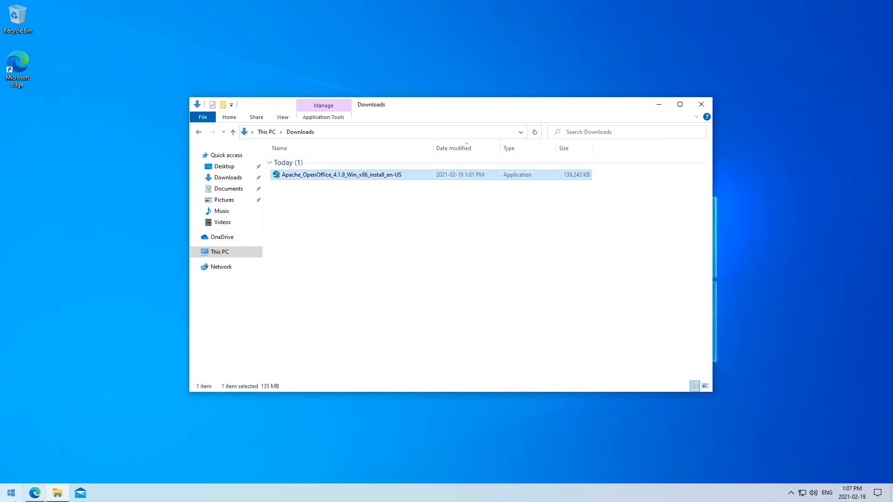
Step: Switch to Edge, bring up the open VirusTotal page and highlight virustotal.com in its address
{"action": "left_click", "coordinate": [36, 493]}
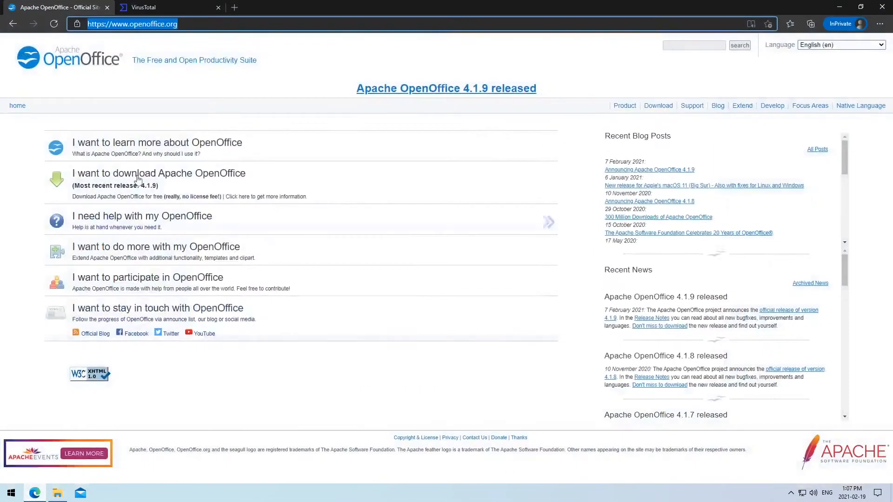
{"action": "left_click", "coordinate": [140, 8]}
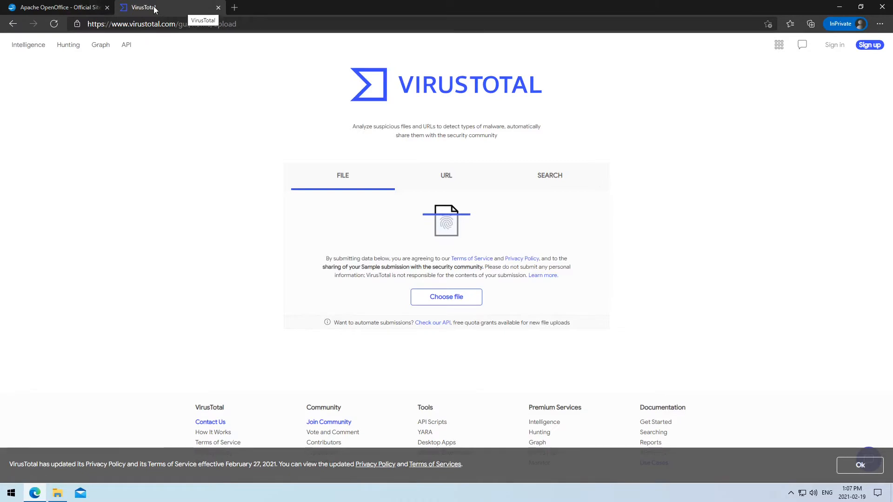
{"action": "left_click_drag", "start_coordinate": [130, 24], "coordinate": [175, 24]}
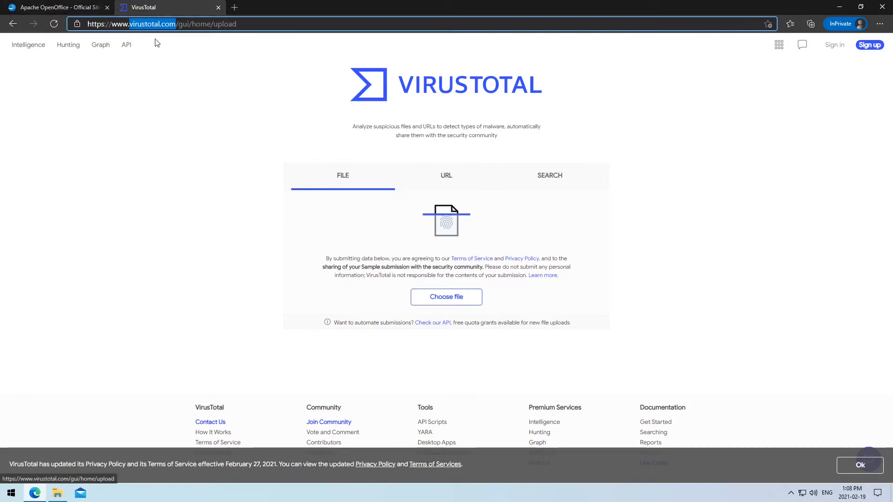
Step: Compare VirusTotal's file and URL scanning options, finishing on the file option
{"action": "left_click", "coordinate": [348, 177]}
{"action": "left_click", "coordinate": [442, 177]}
{"action": "left_click", "coordinate": [347, 179]}
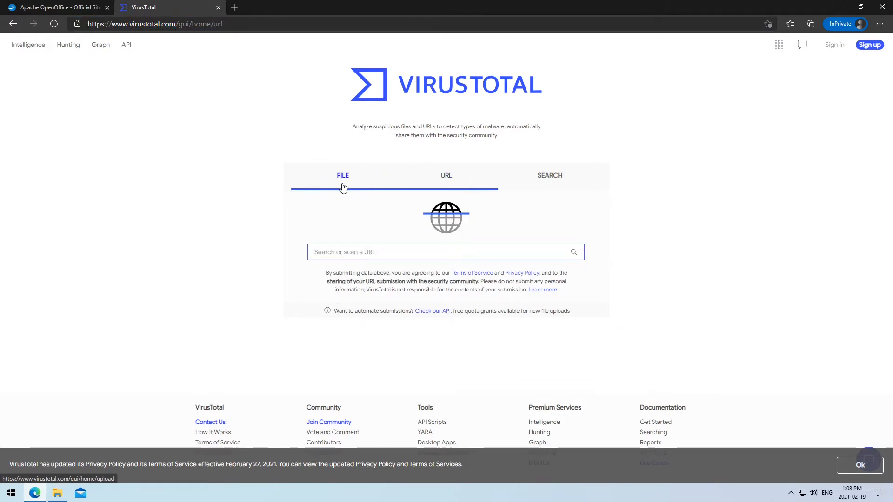
{"action": "left_click", "coordinate": [424, 187]}
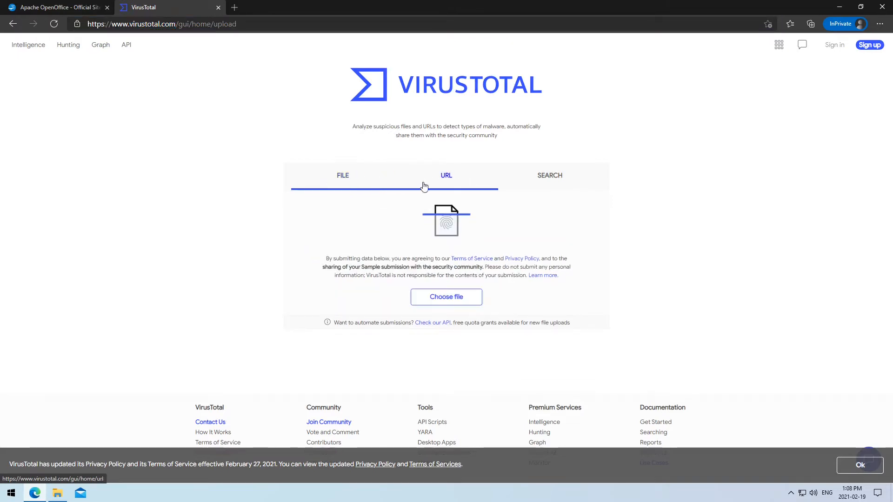
{"action": "left_click", "coordinate": [450, 179]}
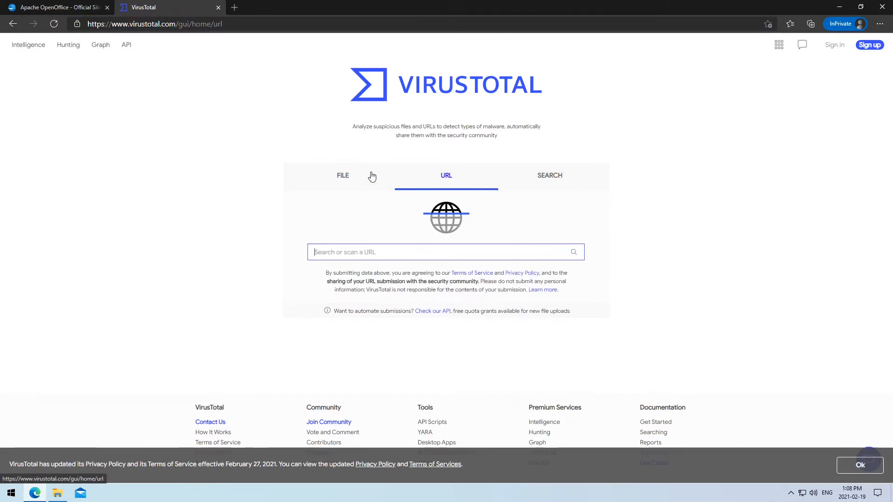
{"action": "left_click", "coordinate": [343, 176]}
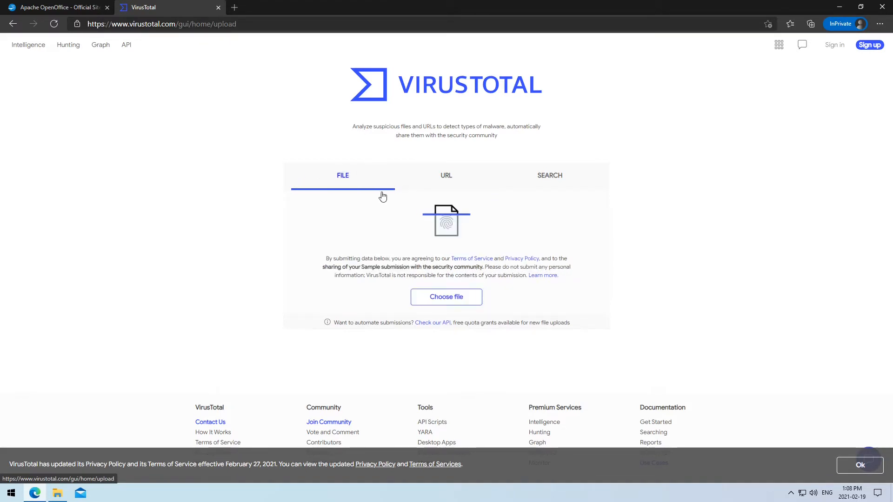
Step: Submit the Apache OpenOffice 4.1.9 installer from the Downloads folder to VirusTotal for scanning
{"action": "left_click", "coordinate": [452, 301]}
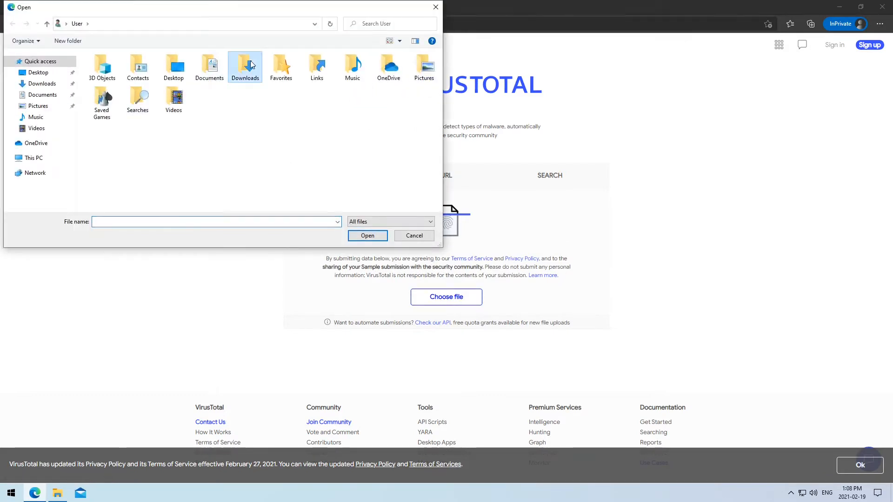
{"action": "double_click", "coordinate": [250, 65]}
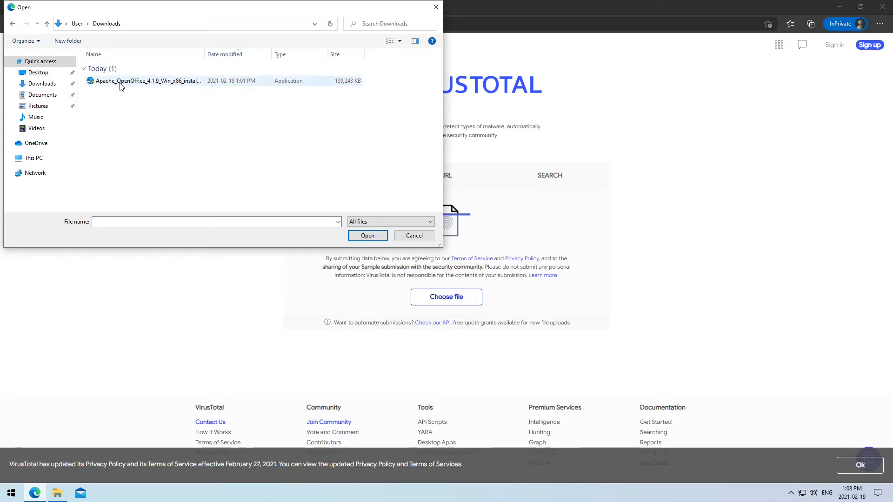
{"action": "double_click", "coordinate": [120, 84]}
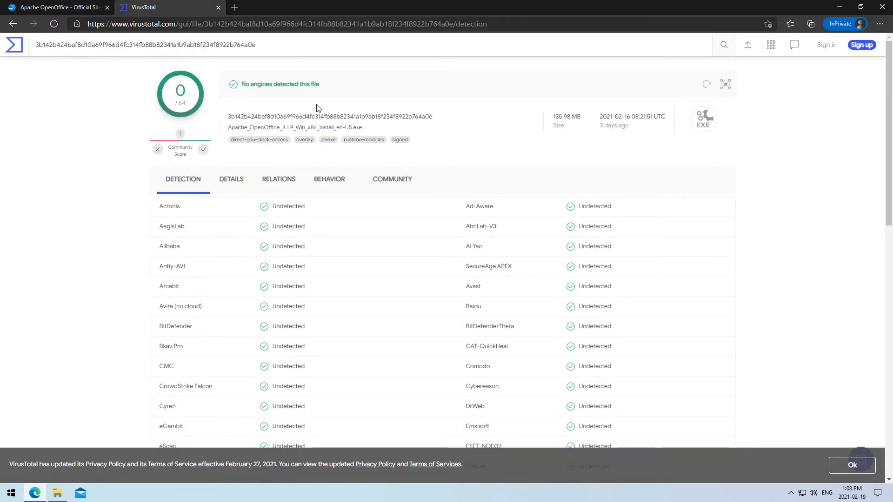
Step: Examine the installer's file hash and overall detection score in the scan report
{"action": "double_click", "coordinate": [328, 116]}
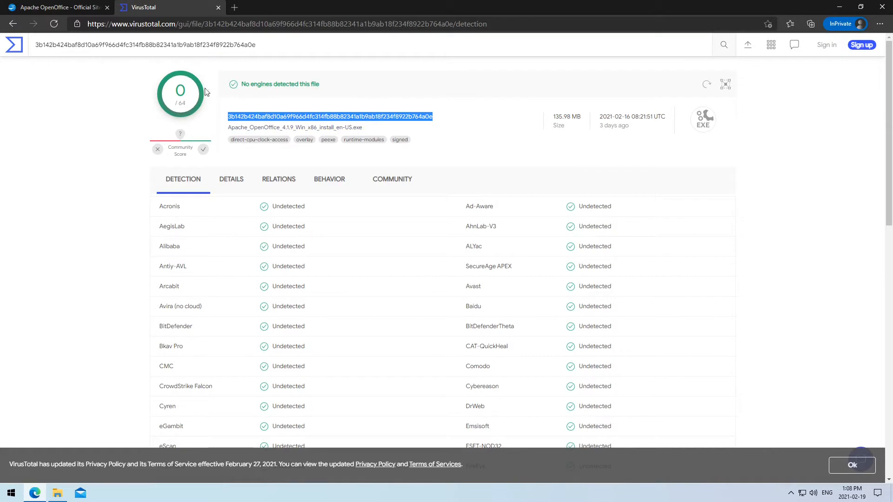
{"action": "double_click", "coordinate": [177, 90]}
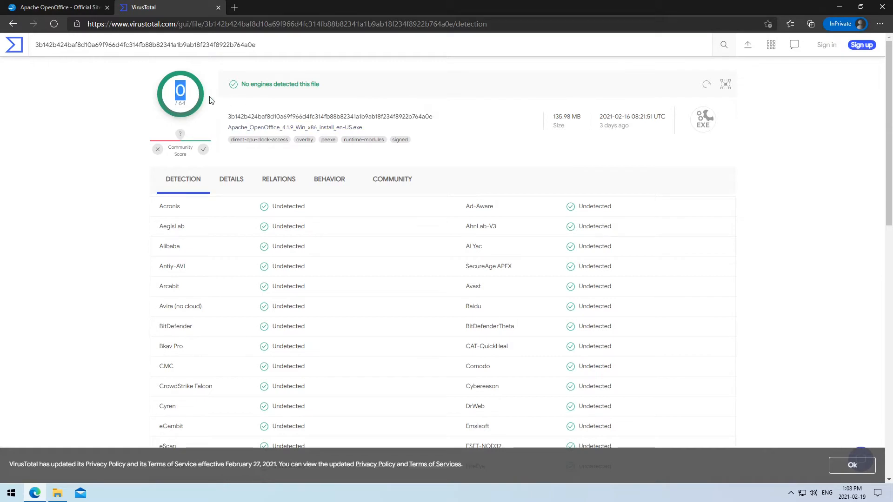
{"action": "left_click", "coordinate": [355, 118]}
{"action": "double_click", "coordinate": [378, 116]}
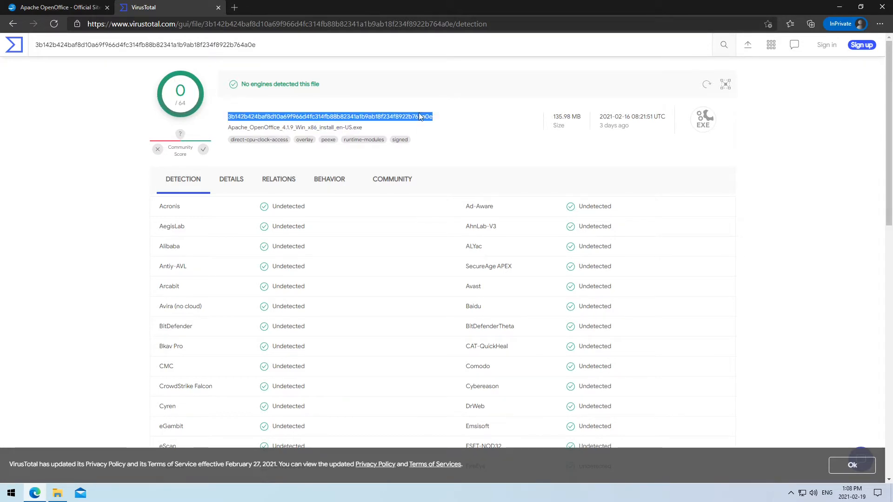
{"action": "double_click", "coordinate": [361, 116]}
{"action": "left_click", "coordinate": [193, 253]}
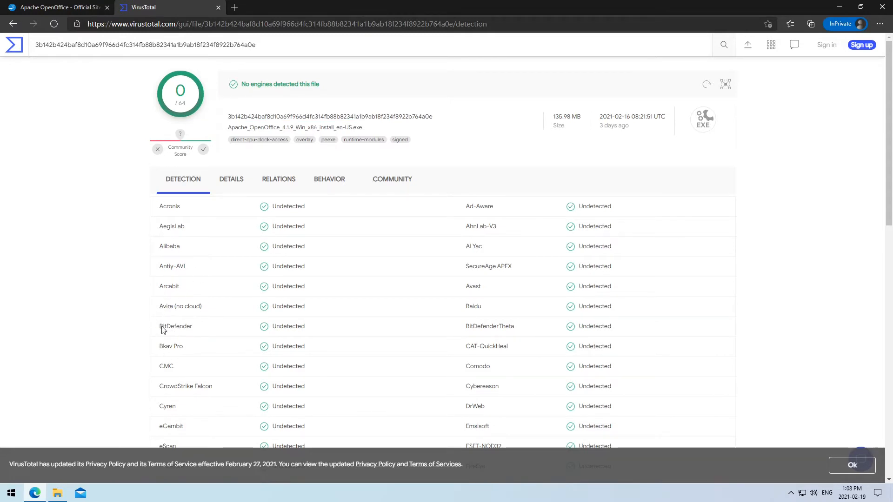
Step: Review the individual antivirus engine verdicts through the whole detection list, including the Avast entry
{"action": "scroll", "coordinate": [217, 383], "scroll_direction": "down", "scroll_amount": 3}
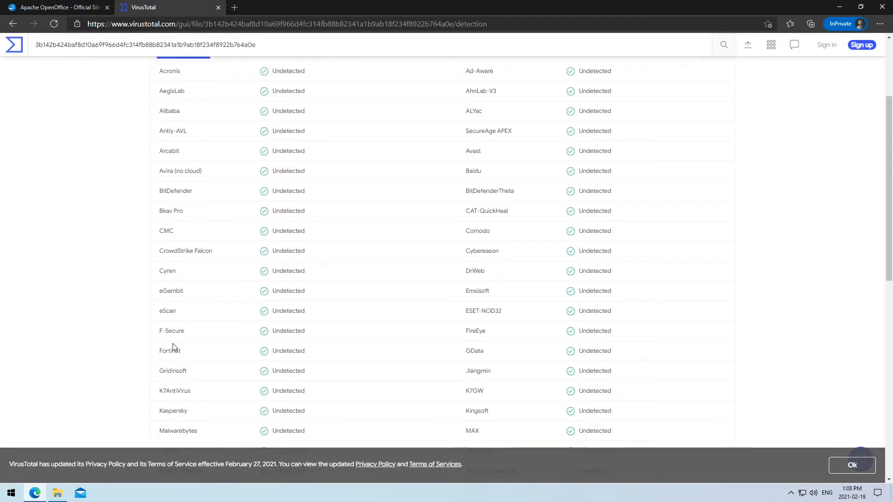
{"action": "scroll", "coordinate": [182, 376], "scroll_direction": "down", "scroll_amount": 3}
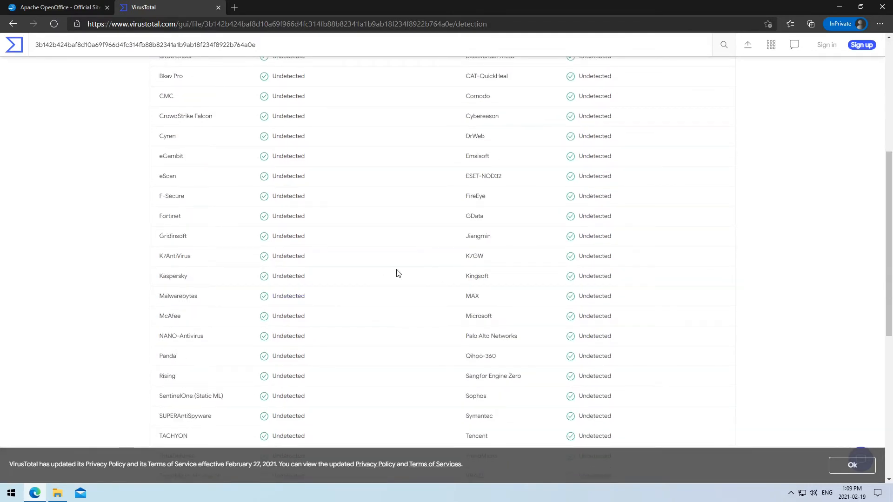
{"action": "scroll", "coordinate": [398, 273], "scroll_direction": "up", "scroll_amount": 6}
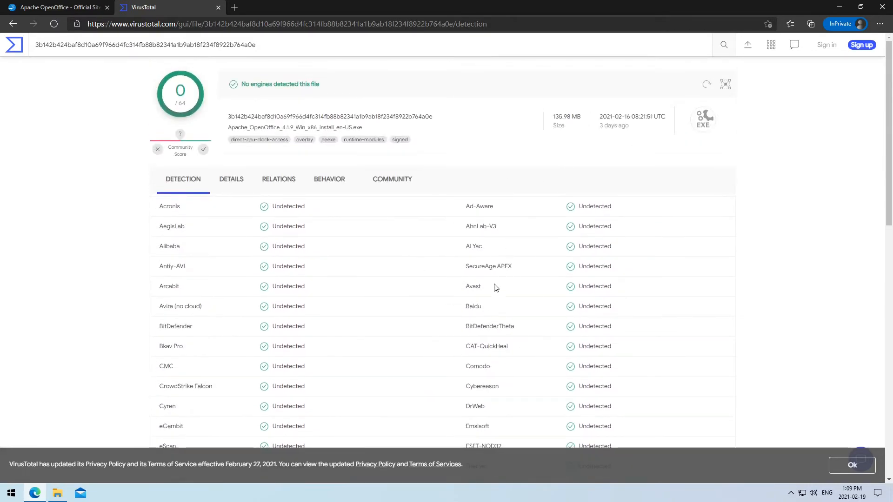
{"action": "double_click", "coordinate": [476, 287]}
{"action": "left_click", "coordinate": [472, 288]}
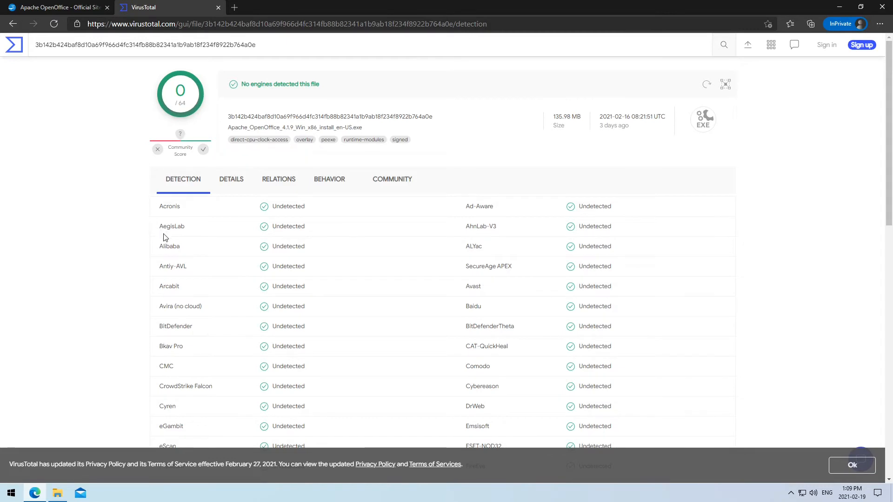
{"action": "scroll", "coordinate": [393, 329], "scroll_direction": "down", "scroll_amount": 3}
{"action": "scroll", "coordinate": [393, 329], "scroll_direction": "down", "scroll_amount": 8}
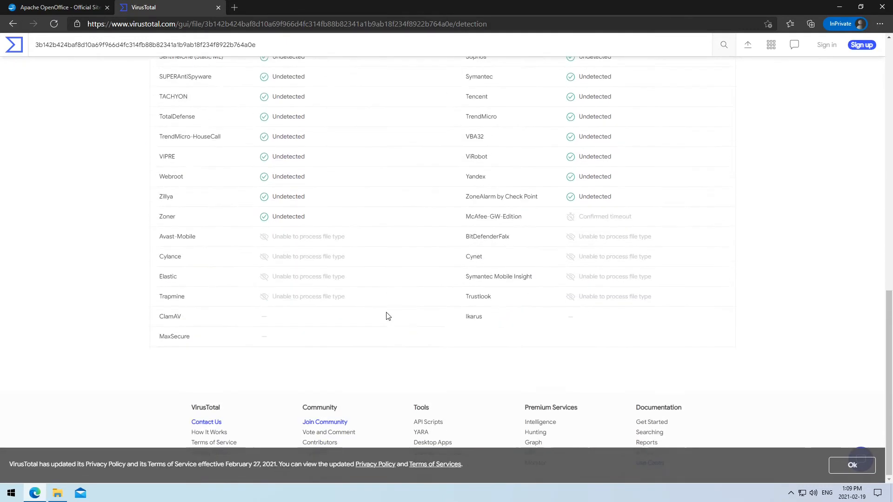
{"action": "scroll", "coordinate": [387, 314], "scroll_direction": "up", "scroll_amount": 11}
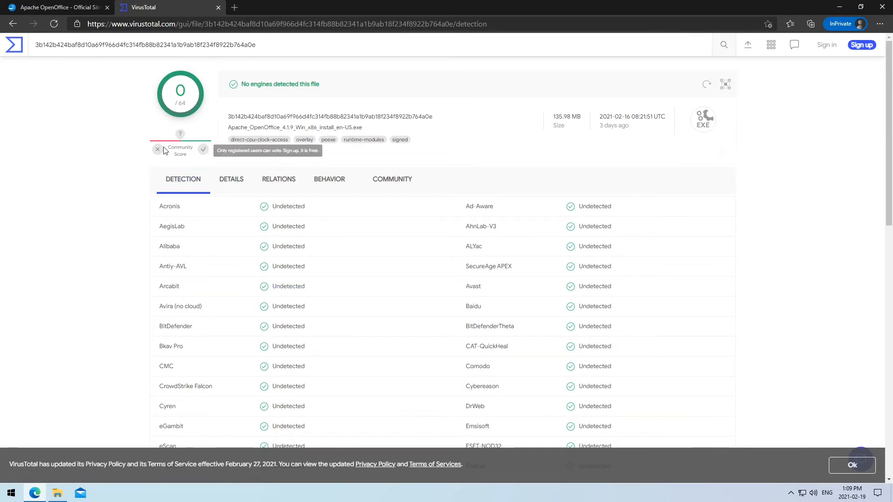
Step: Check the detection score, file size and last analysis date in the report header
{"action": "left_click", "coordinate": [188, 106]}
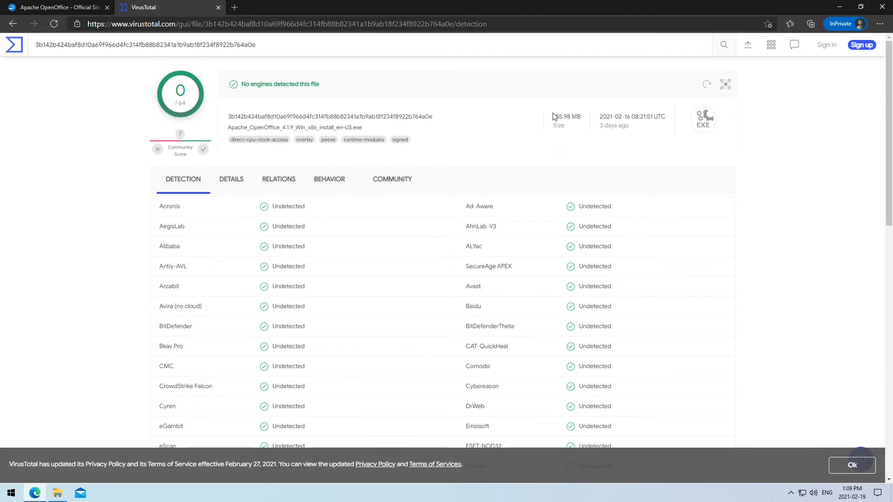
{"action": "left_click_drag", "start_coordinate": [554, 117], "coordinate": [670, 127]}
{"action": "left_click", "coordinate": [680, 121]}
{"action": "scroll", "coordinate": [285, 166], "scroll_direction": "down", "scroll_amount": 3}
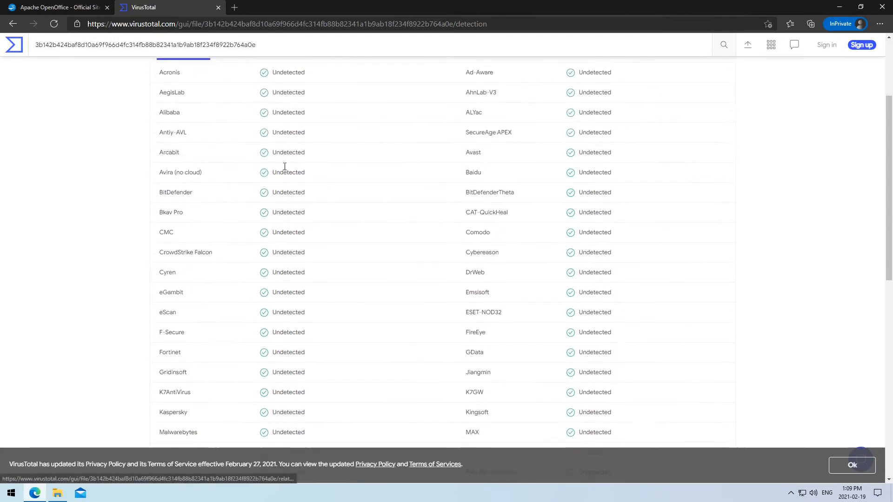
{"action": "scroll", "coordinate": [285, 167], "scroll_direction": "up", "scroll_amount": 5}
Step: Check the community comments, and examine the files written in the installer's behavior report
{"action": "left_click", "coordinate": [395, 181]}
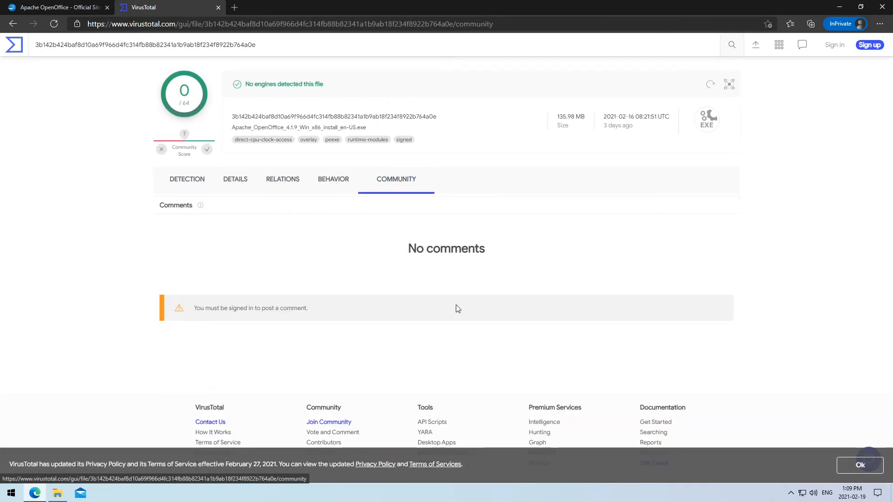
{"action": "left_click", "coordinate": [333, 180]}
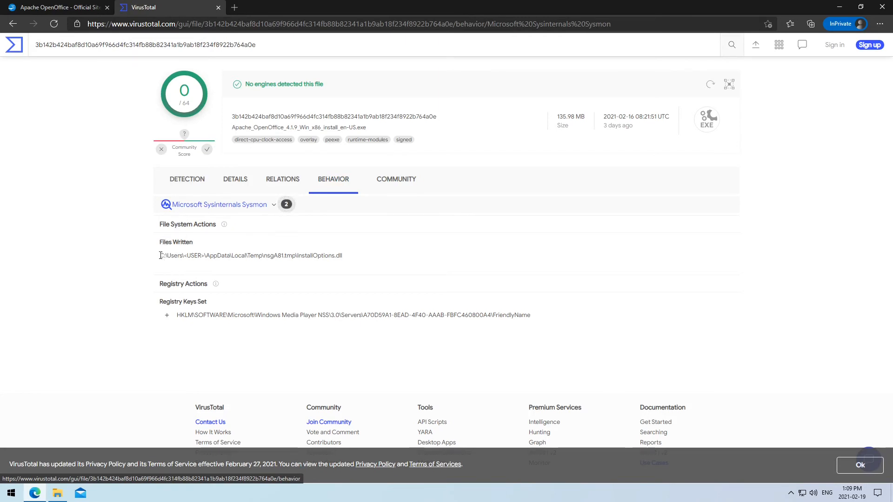
{"action": "left_click_drag", "start_coordinate": [159, 256], "coordinate": [373, 258]}
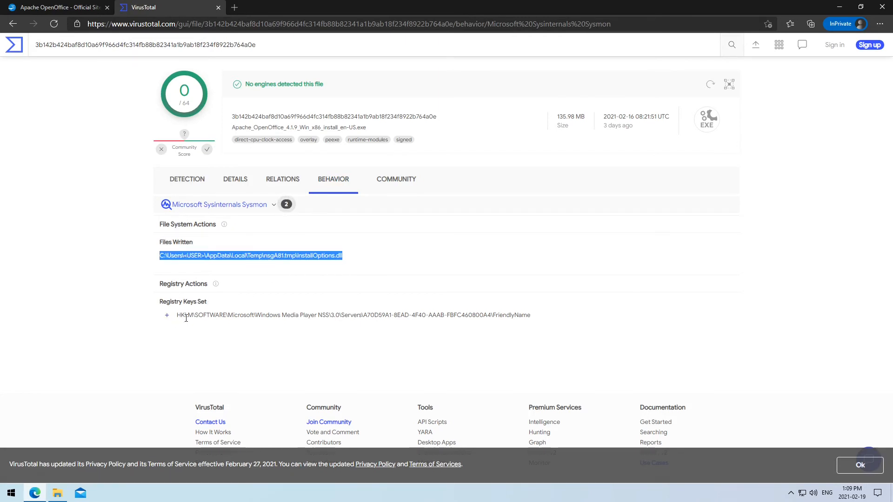
Step: Examine the installer's relations, including its bundled files, dropped files and graph summary
{"action": "left_click", "coordinate": [291, 184]}
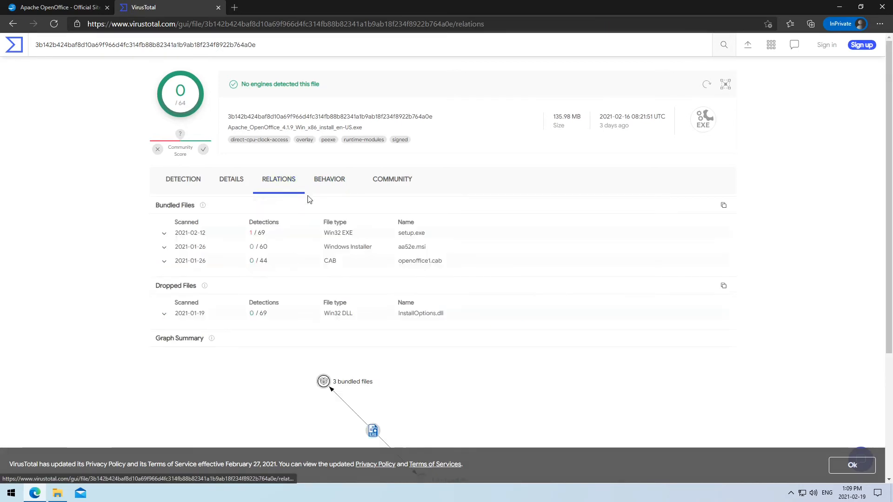
{"action": "left_click", "coordinate": [231, 180]}
{"action": "left_click", "coordinate": [289, 182]}
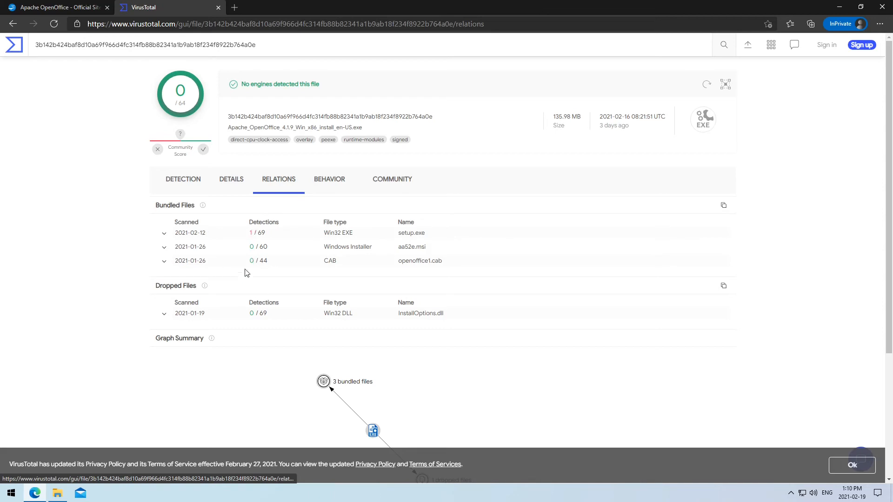
{"action": "scroll", "coordinate": [247, 273], "scroll_direction": "down", "scroll_amount": 3}
{"action": "scroll", "coordinate": [163, 216], "scroll_direction": "up", "scroll_amount": 3}
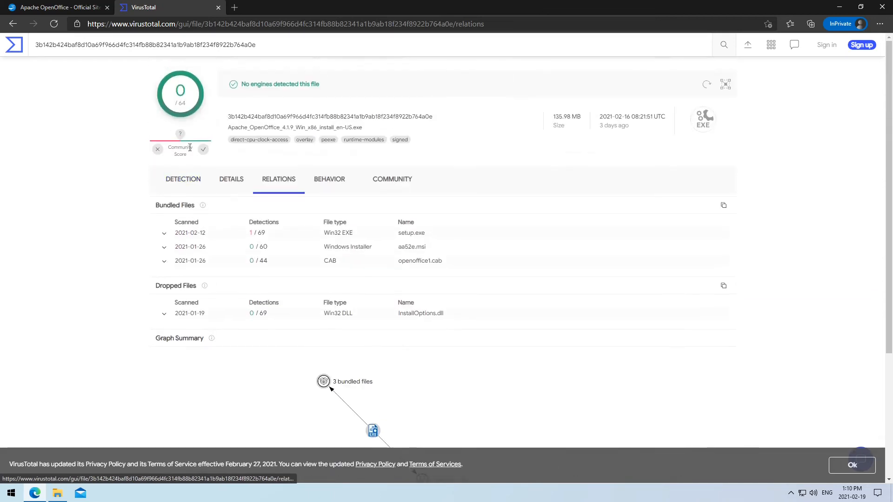
Step: Examine the installer's details, covering basic properties, history, names, signature info and portable executable info
{"action": "left_click", "coordinate": [236, 180]}
{"action": "left_click", "coordinate": [177, 181]}
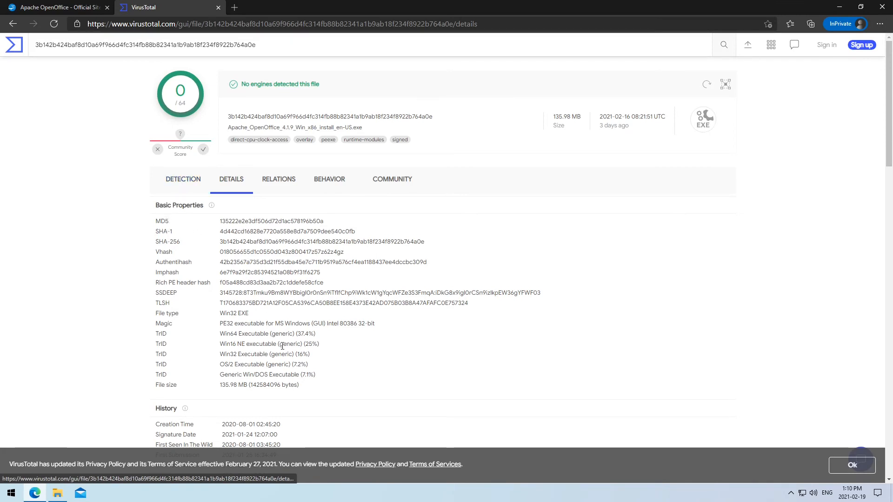
{"action": "scroll", "coordinate": [235, 224], "scroll_direction": "down", "scroll_amount": 3}
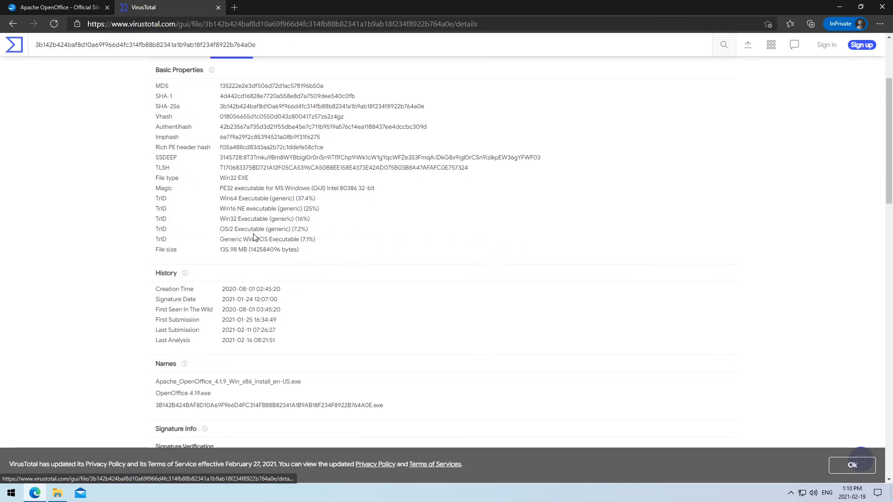
{"action": "scroll", "coordinate": [236, 299], "scroll_direction": "down", "scroll_amount": 1}
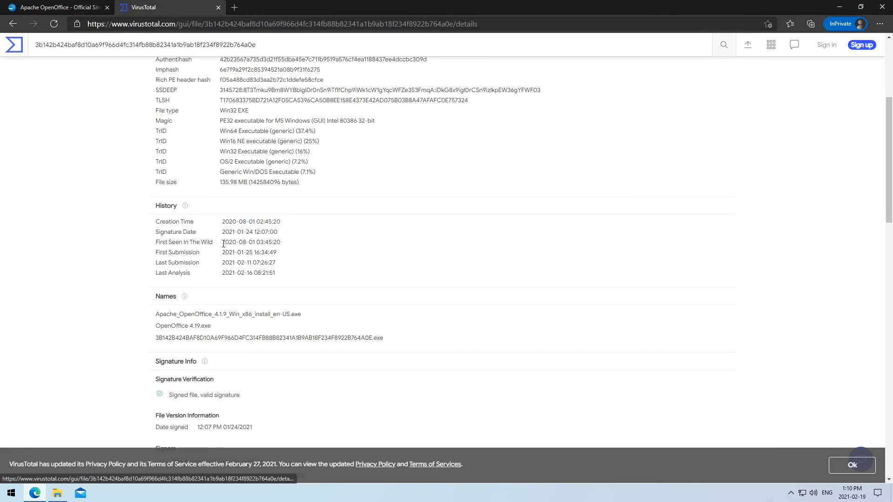
{"action": "scroll", "coordinate": [258, 254], "scroll_direction": "down", "scroll_amount": 1}
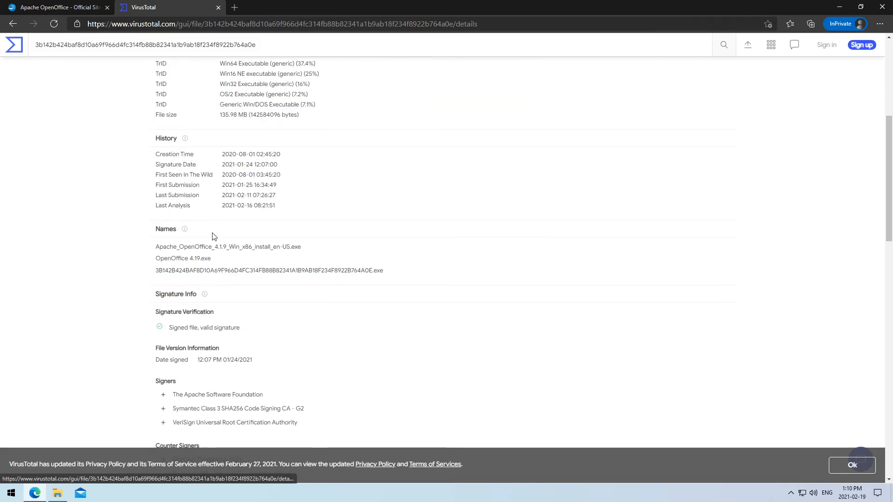
{"action": "scroll", "coordinate": [191, 317], "scroll_direction": "down", "scroll_amount": 3}
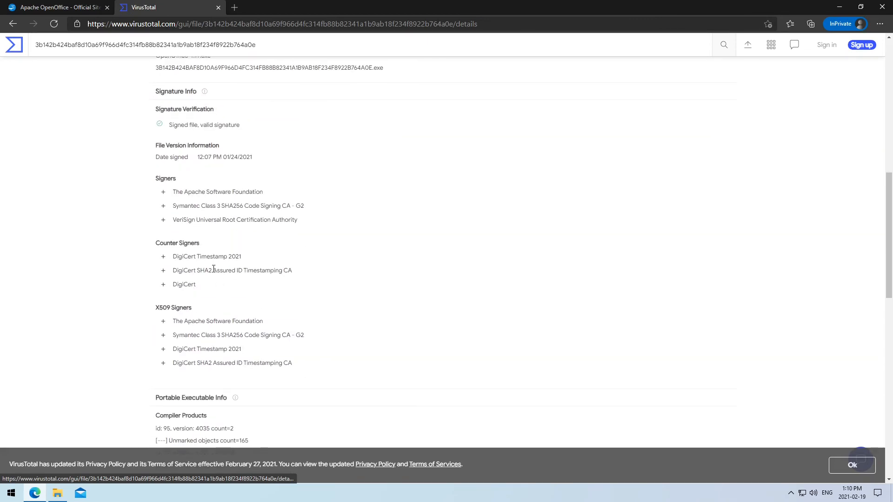
{"action": "scroll", "coordinate": [296, 286], "scroll_direction": "down", "scroll_amount": 4}
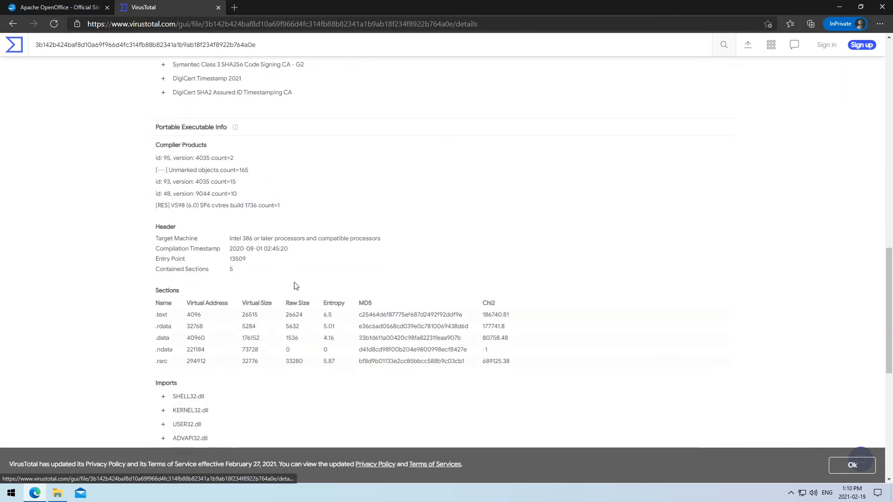
{"action": "scroll", "coordinate": [239, 347], "scroll_direction": "down", "scroll_amount": 1}
{"action": "scroll", "coordinate": [279, 286], "scroll_direction": "up", "scroll_amount": 10}
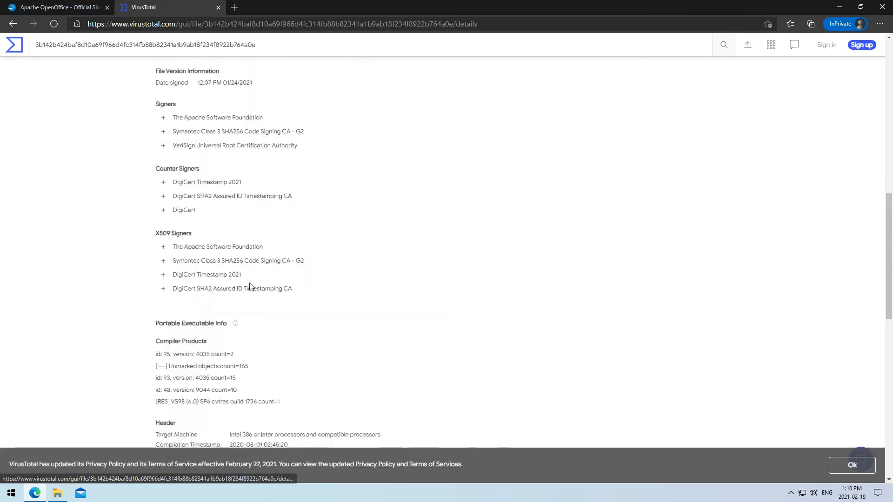